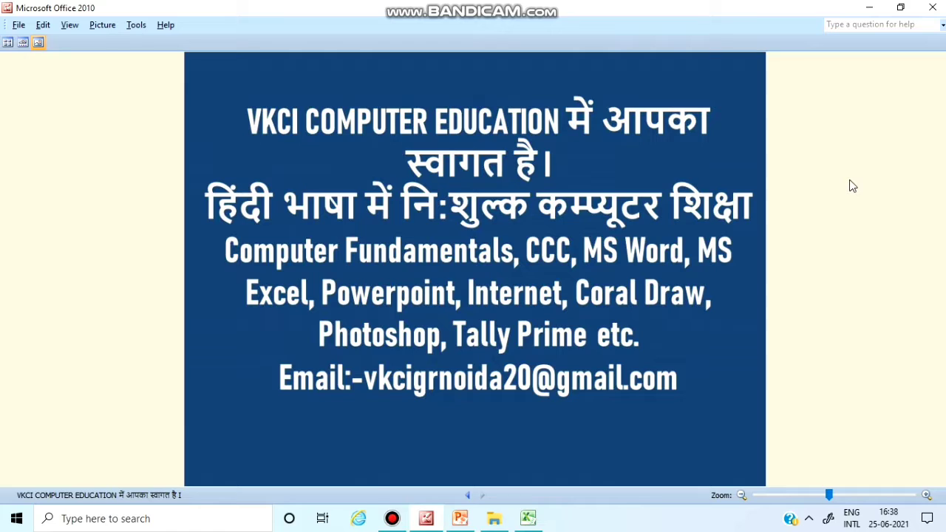
- Switch from Picture Manager to the Excel Course Part-15 title slide in PowerPoint
click(458, 518)
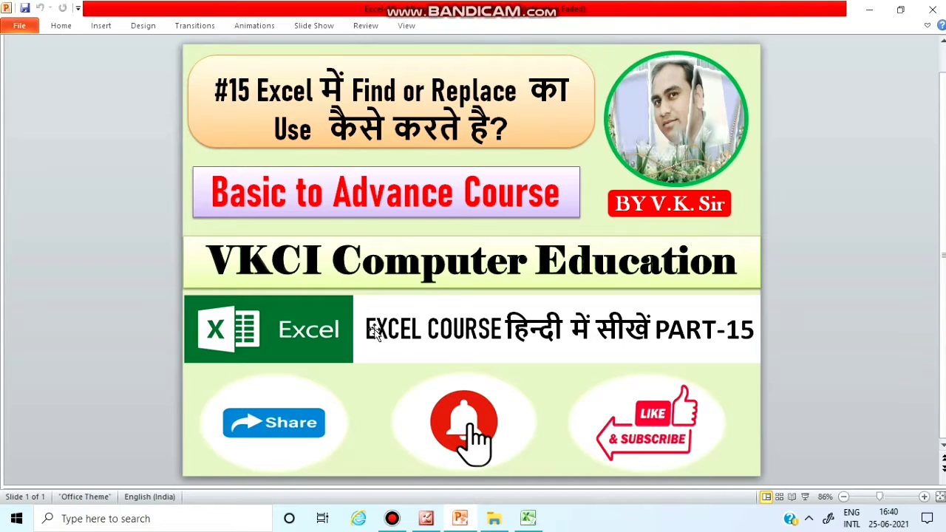
- Bring the Mark Sheet workbook in Excel to the front
click(537, 522)
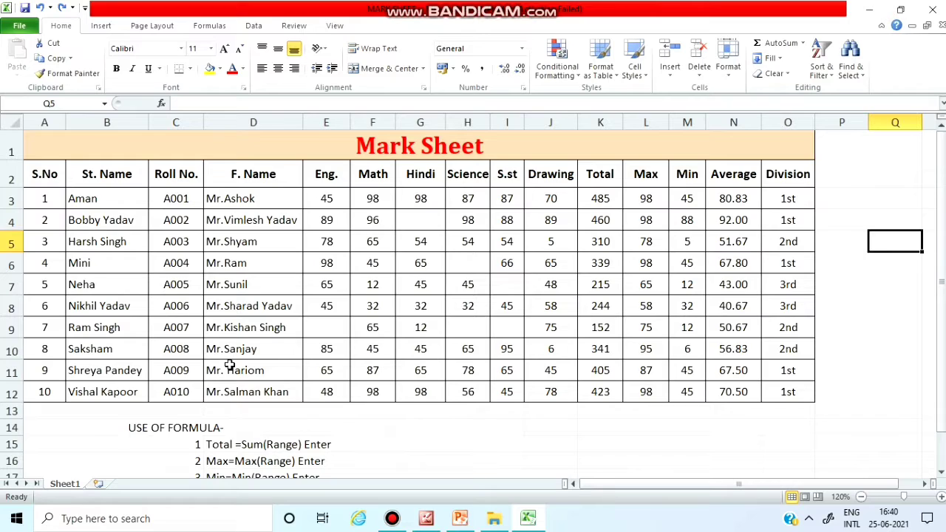
- Find NEHA in the Mark Sheet, then close the Find dialog
click(867, 85)
click(867, 95)
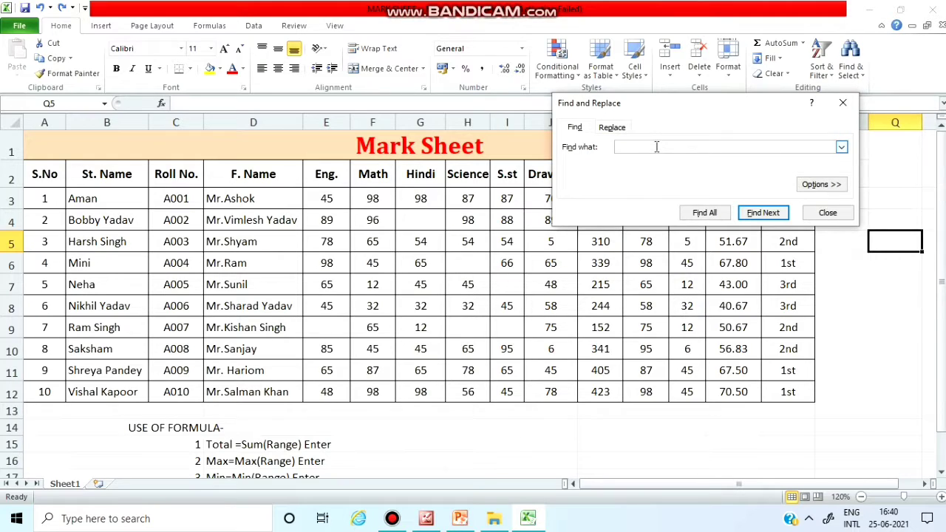
click(578, 129)
click(638, 147)
text(NE)
text(HA)
key(Return)
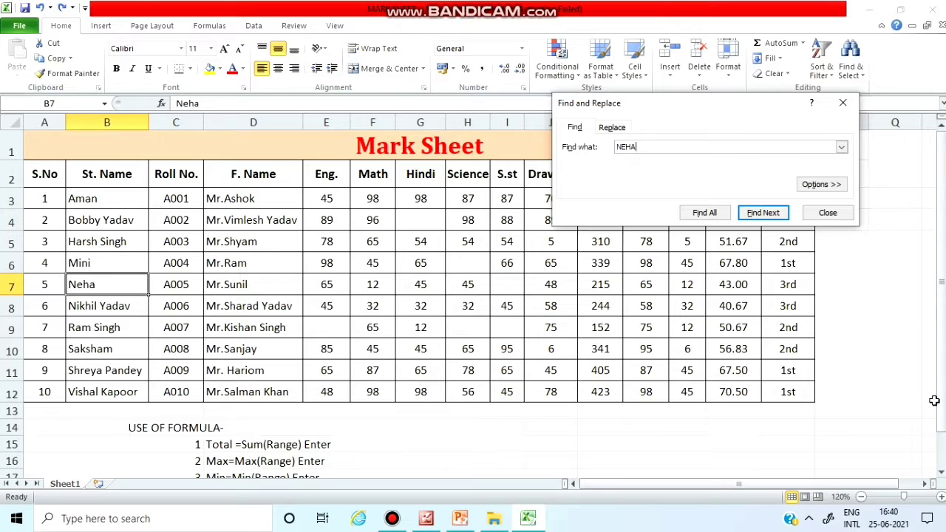
click(828, 213)
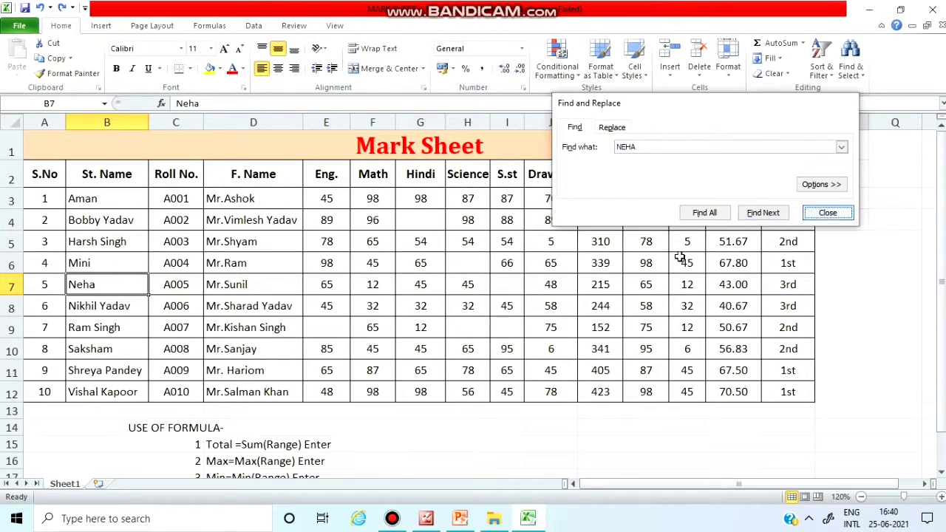
key(Return)
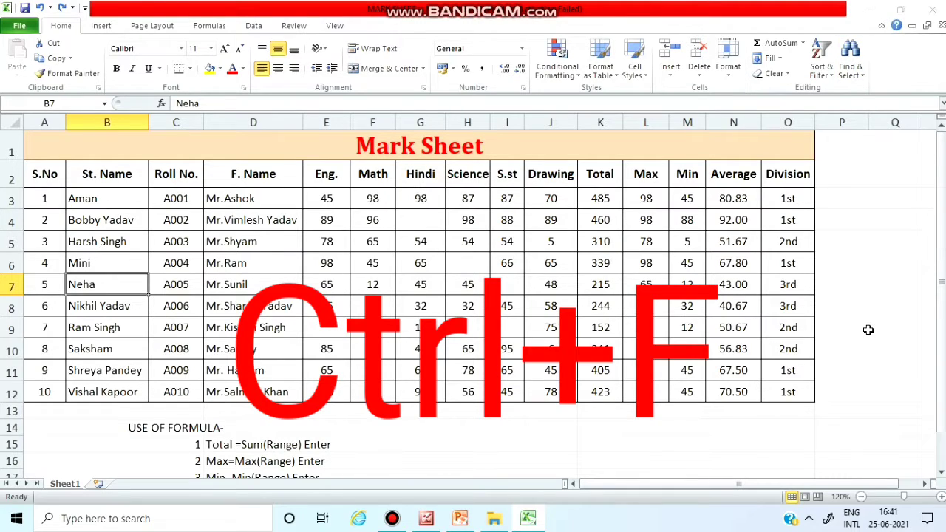
key(ctrl+f)
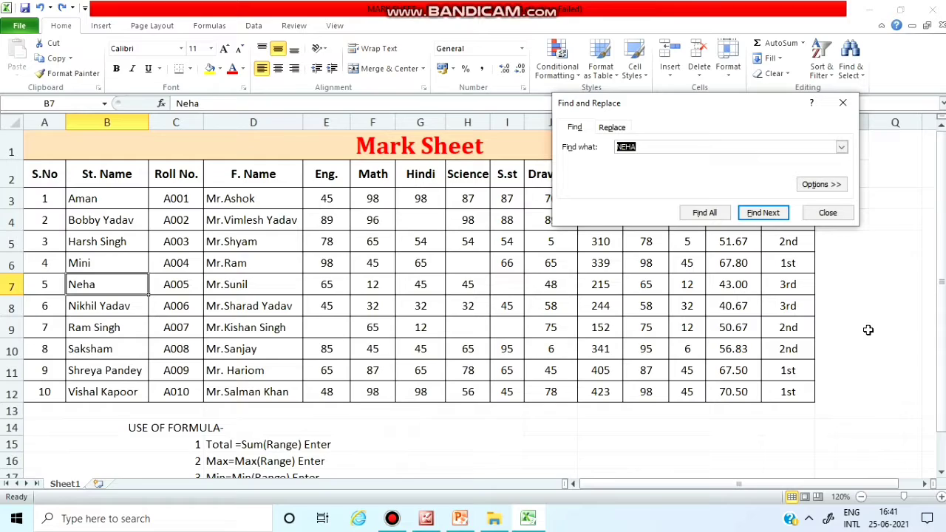
click(673, 146)
key(BackSpace)
key(BackSpace)
key(BackSpace)
key(BackSpace)
text(VI)
text(SHAL )
text(KAPOOR)
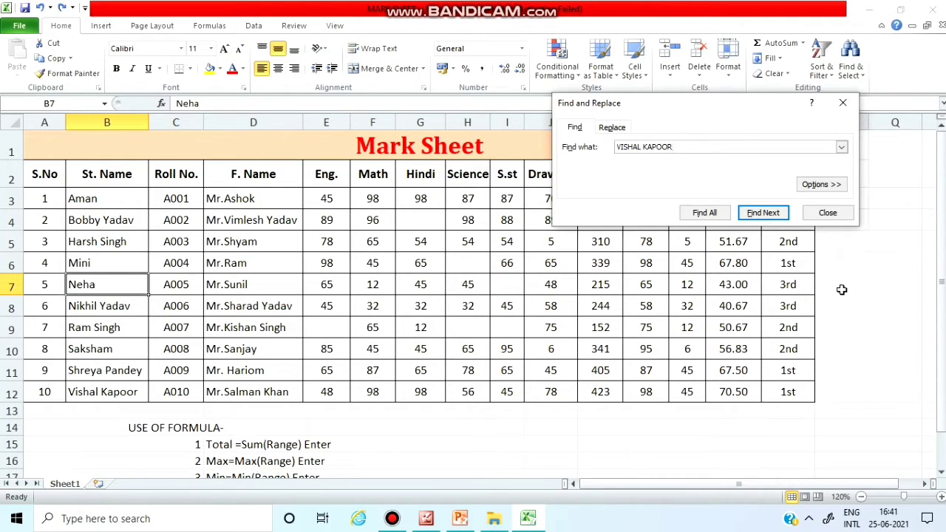
click(769, 214)
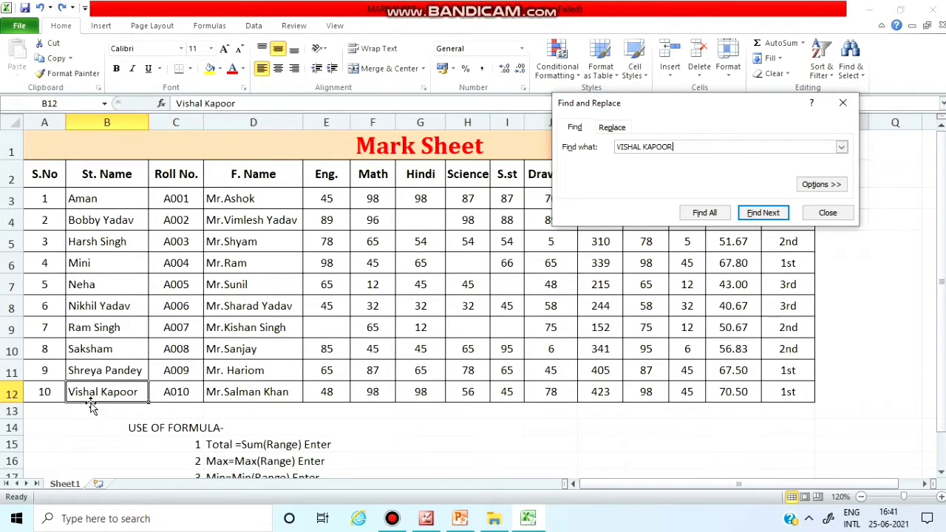
click(842, 102)
click(357, 283)
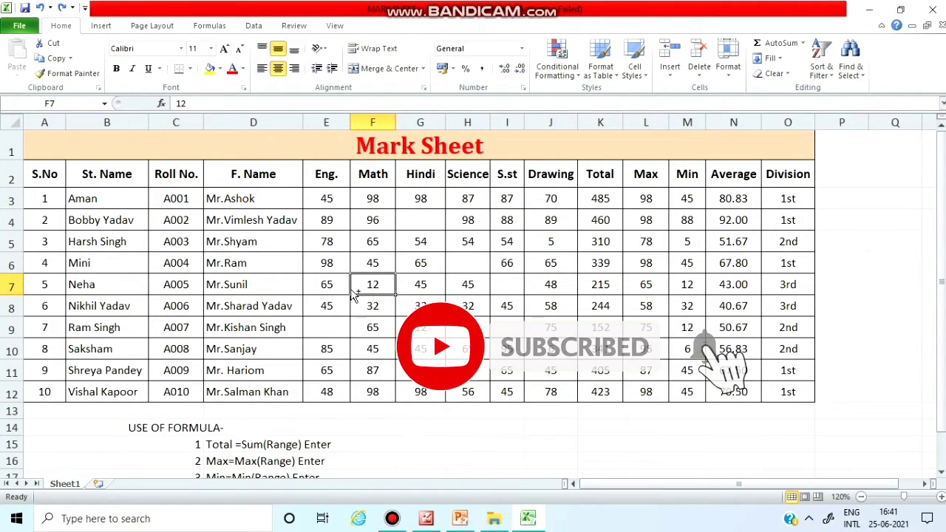
key(ctrl+f)
key(BackSpace)
text(A00)
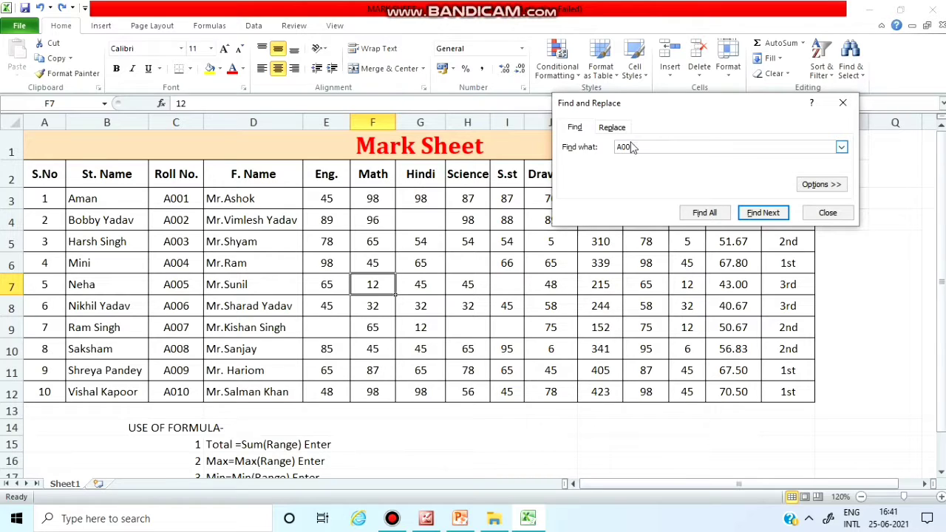
text(6)
click(775, 217)
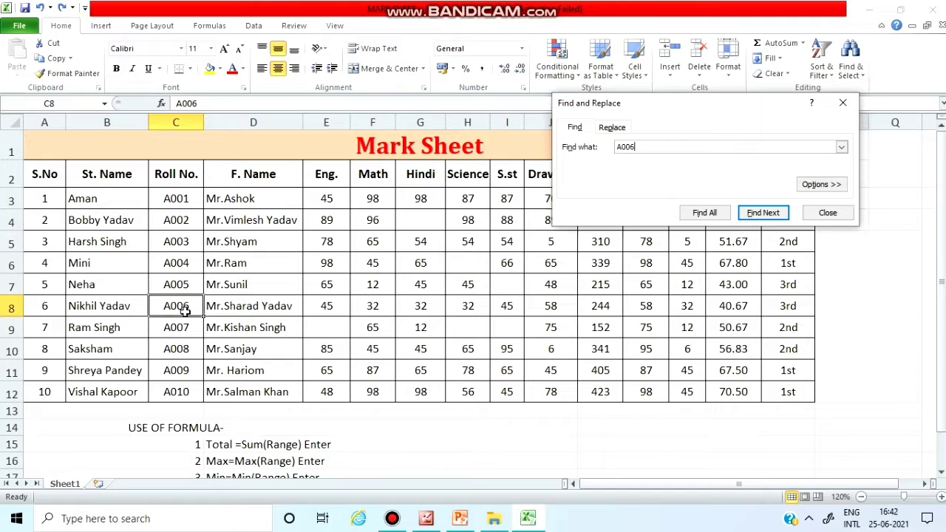
click(843, 103)
click(391, 521)
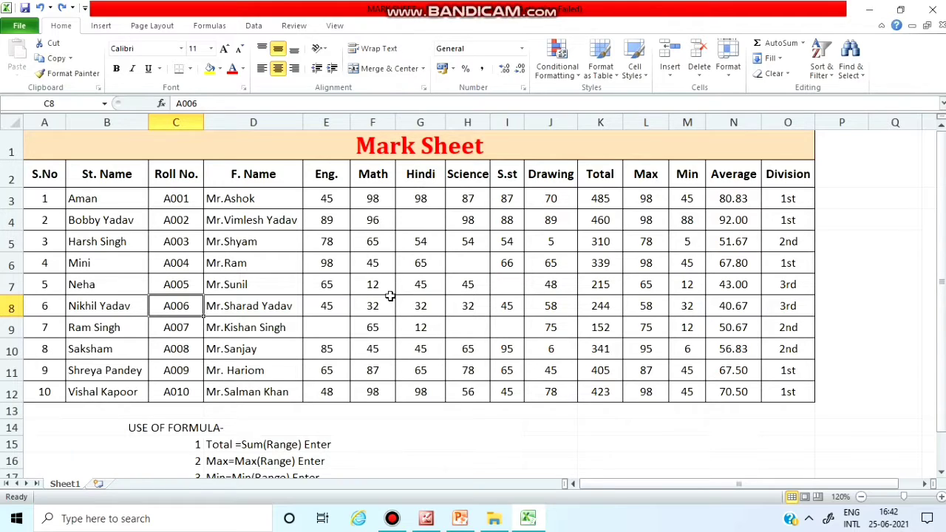
- Delete the marks in F7, E4, H4 and I4, then select the range E3:O12
click(377, 289)
key(Delete)
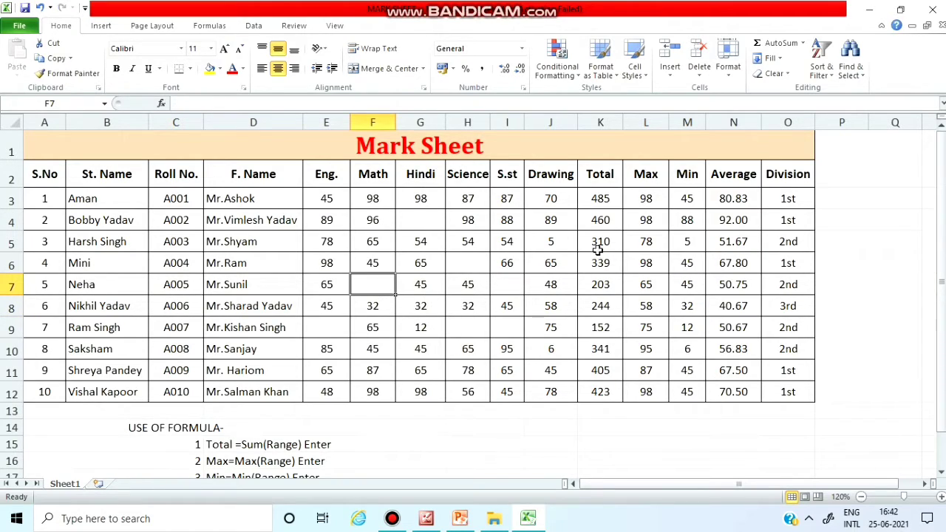
click(597, 244)
click(332, 220)
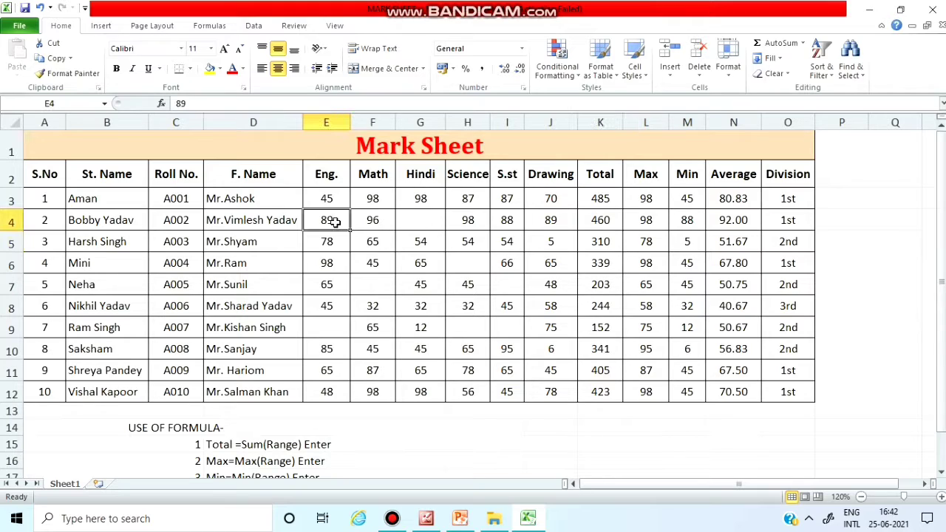
key(Delete)
click(470, 220)
key(Delete)
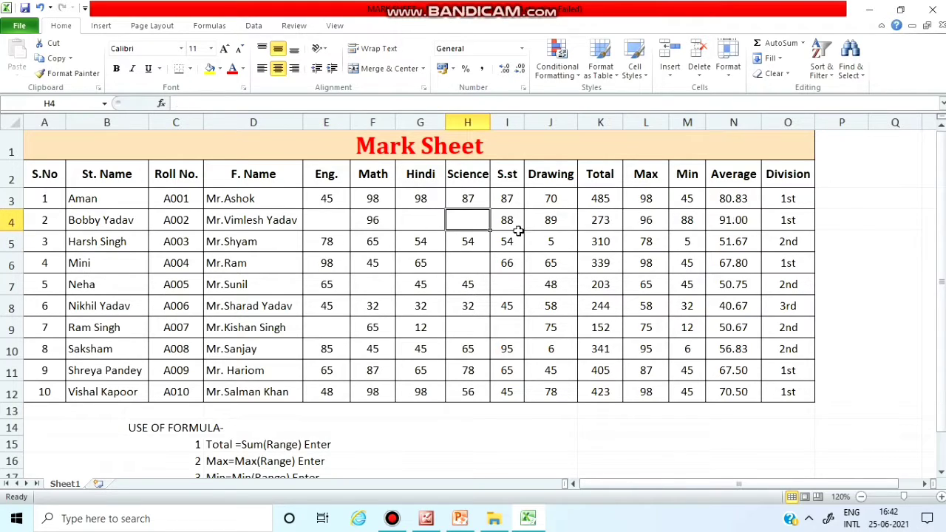
click(515, 223)
key(Delete)
click(493, 422)
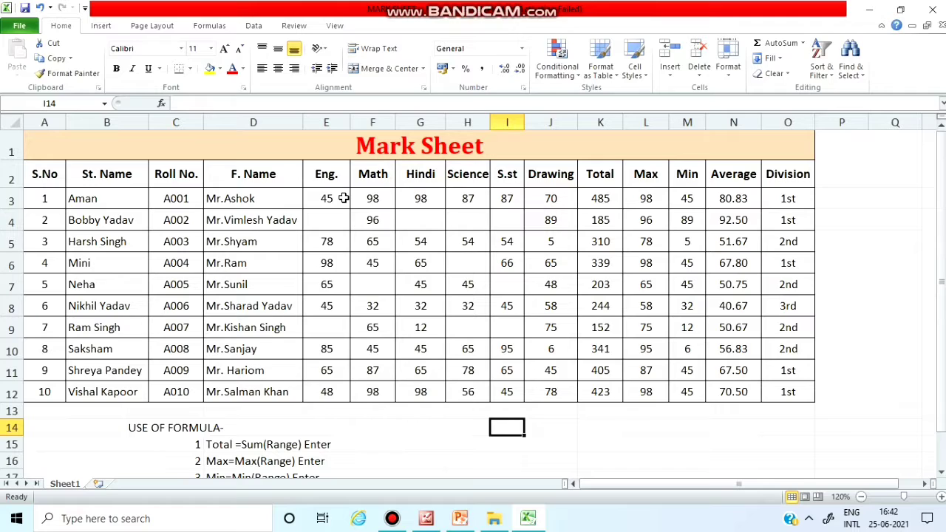
mouse_move(325, 198)
mouse_down()
mouse_move(501, 199)
mouse_move(770, 401)
mouse_up()
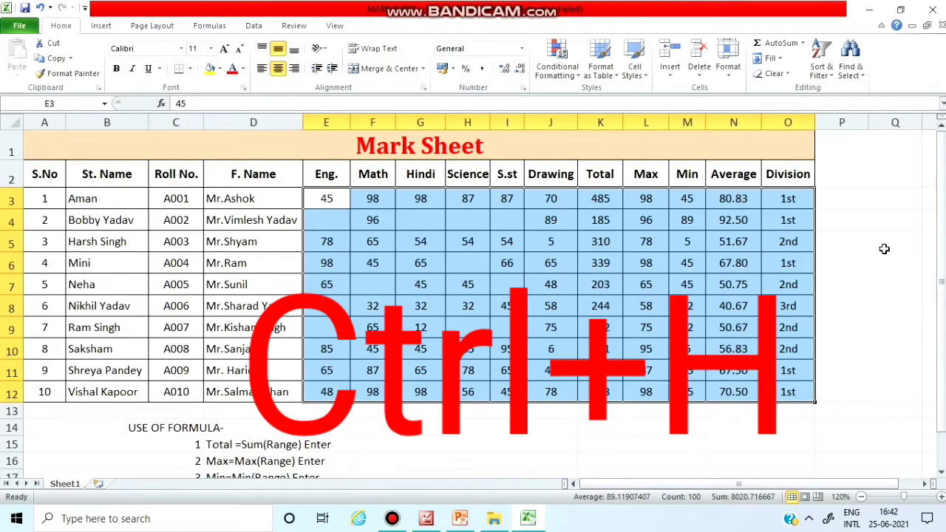
- Replace all blank cells in E3:O12 with A using Replace All
key(ctrl+h)
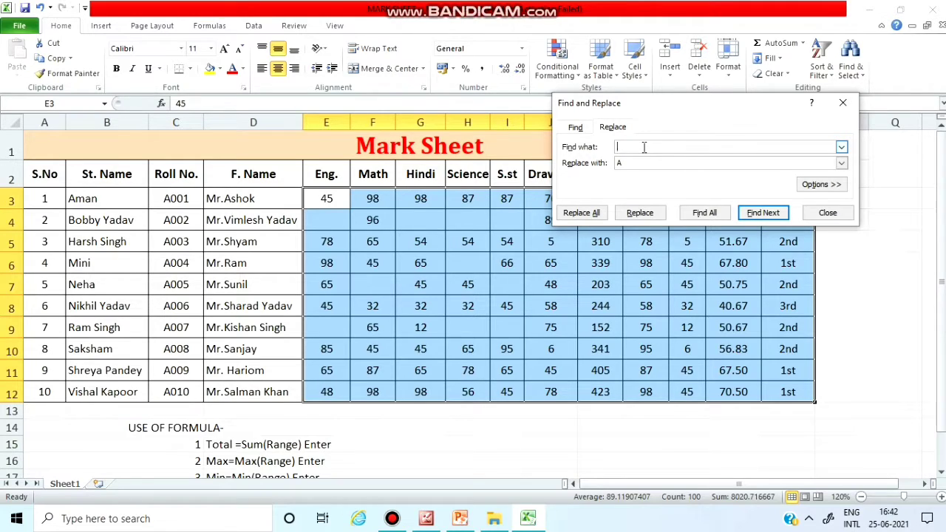
click(630, 163)
click(595, 213)
click(497, 292)
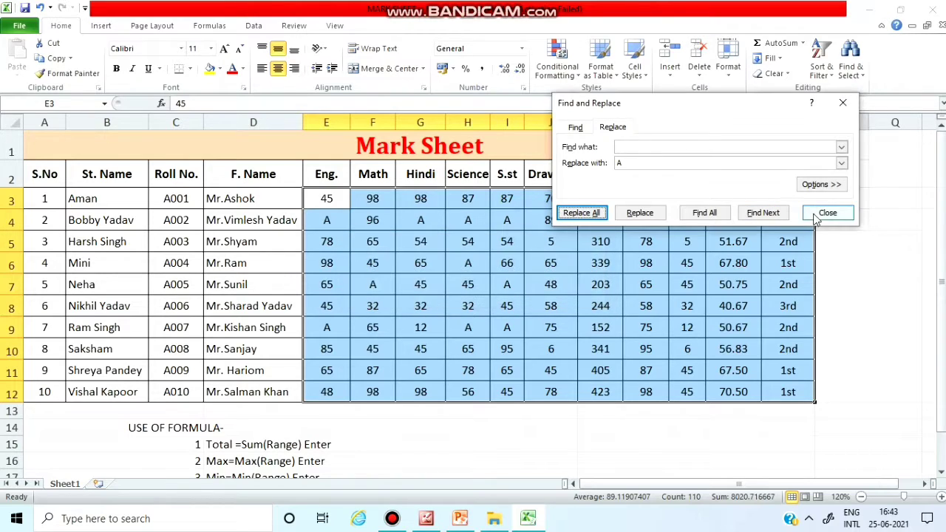
click(828, 214)
- Check the new A values in E4, G4, H4 and I4, then select E3:O12
click(874, 258)
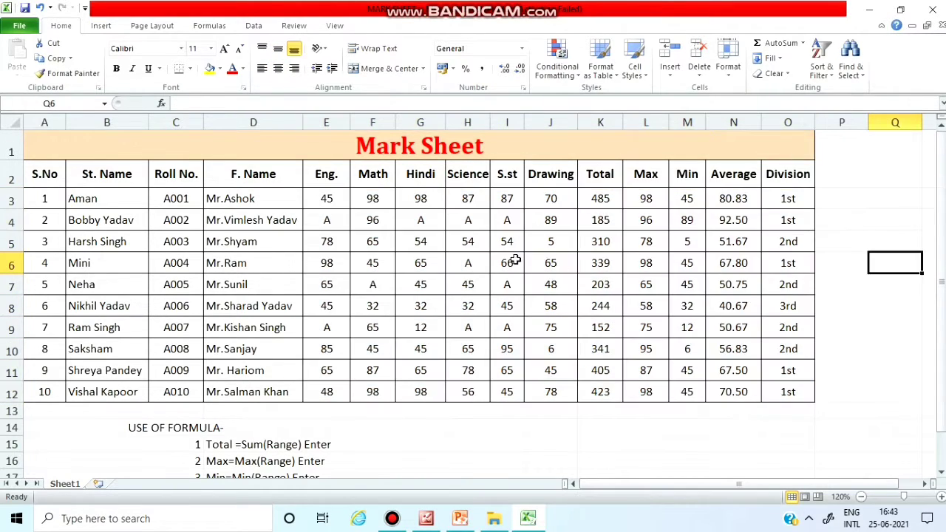
click(331, 222)
click(416, 219)
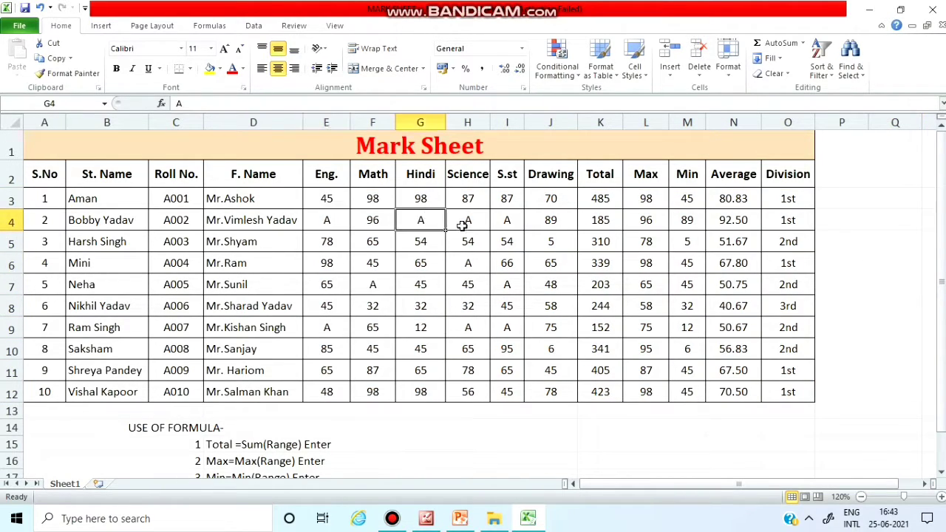
click(471, 221)
click(508, 218)
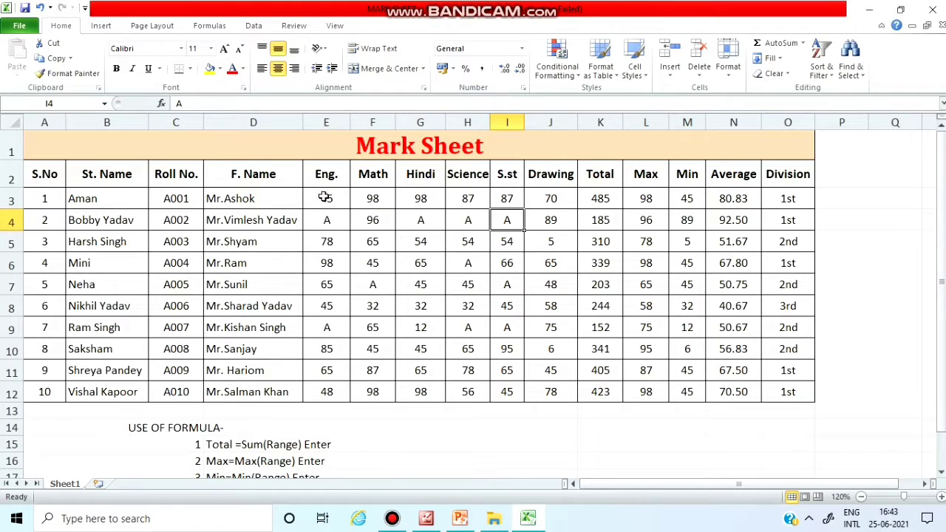
drag(325, 198, 782, 388)
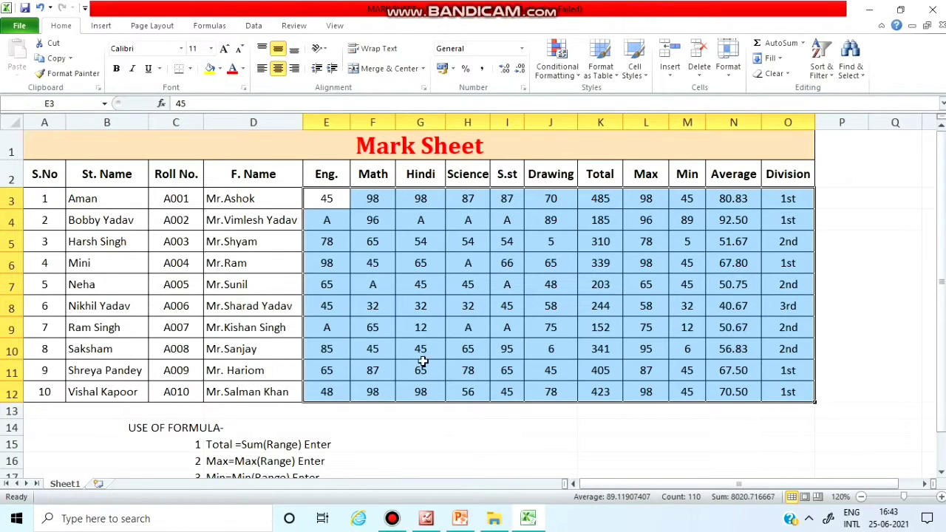
- Recheck the A values in E4, G4 and H4, then select only E3:J12
click(566, 444)
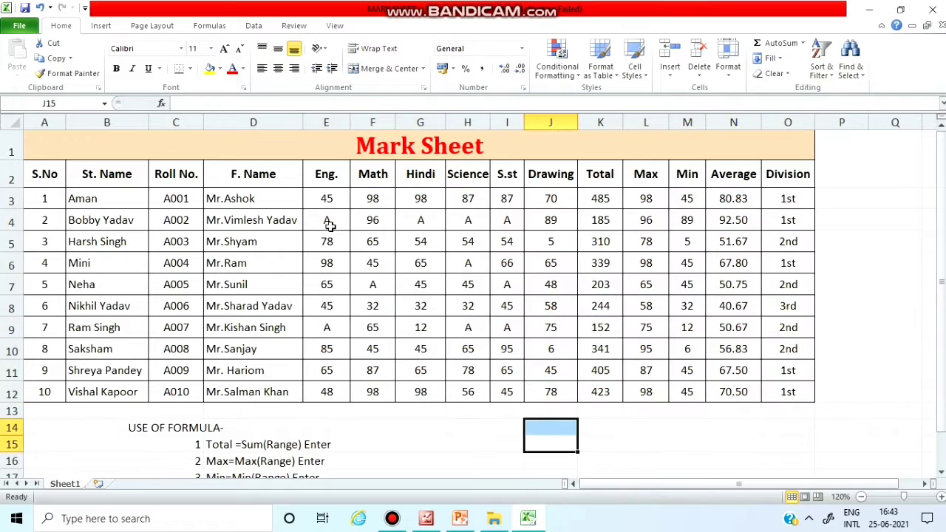
click(326, 221)
click(421, 220)
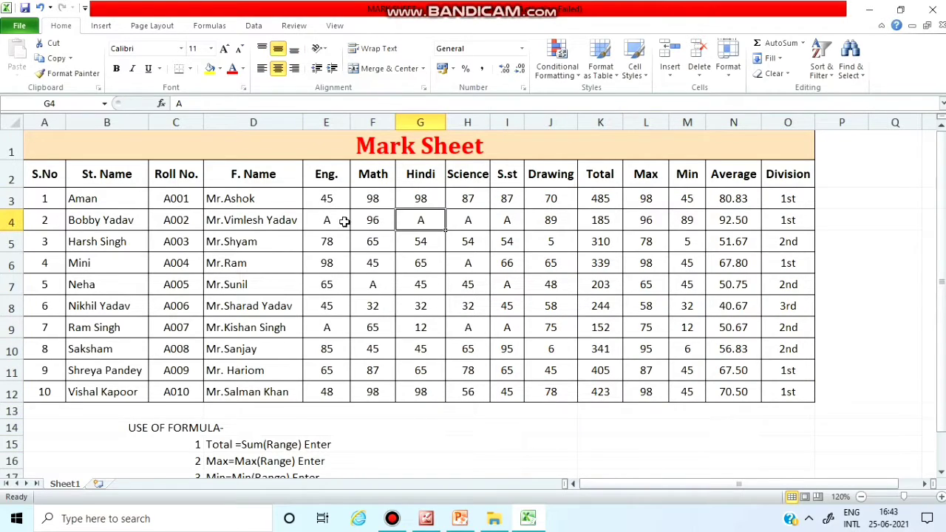
click(333, 221)
click(418, 219)
click(469, 217)
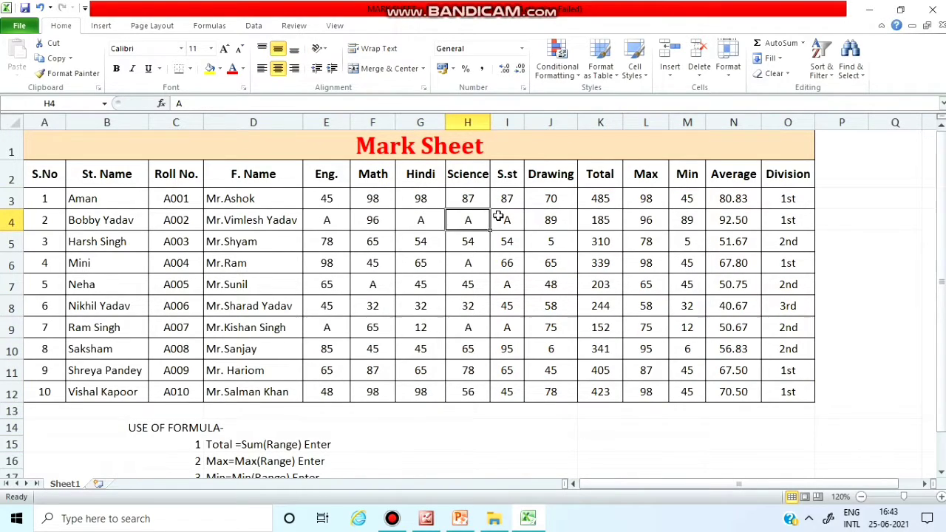
click(550, 428)
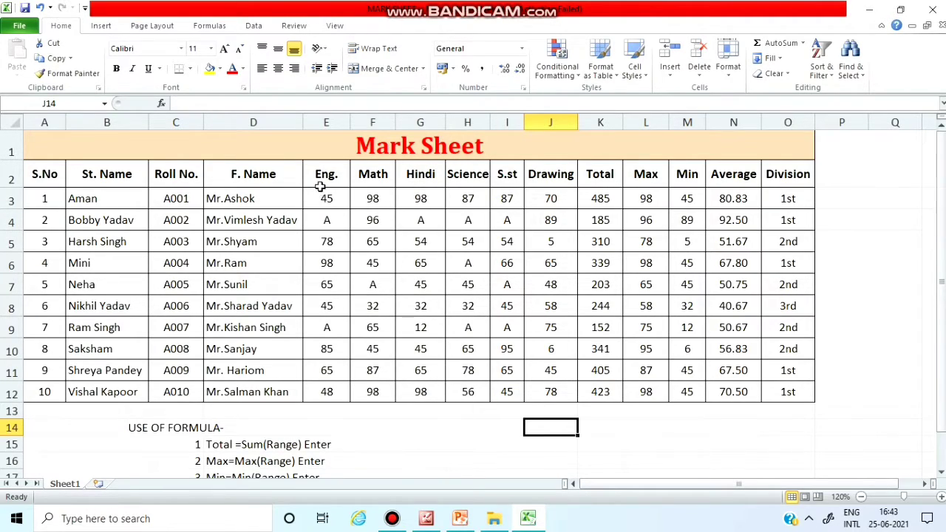
drag(324, 199, 556, 392)
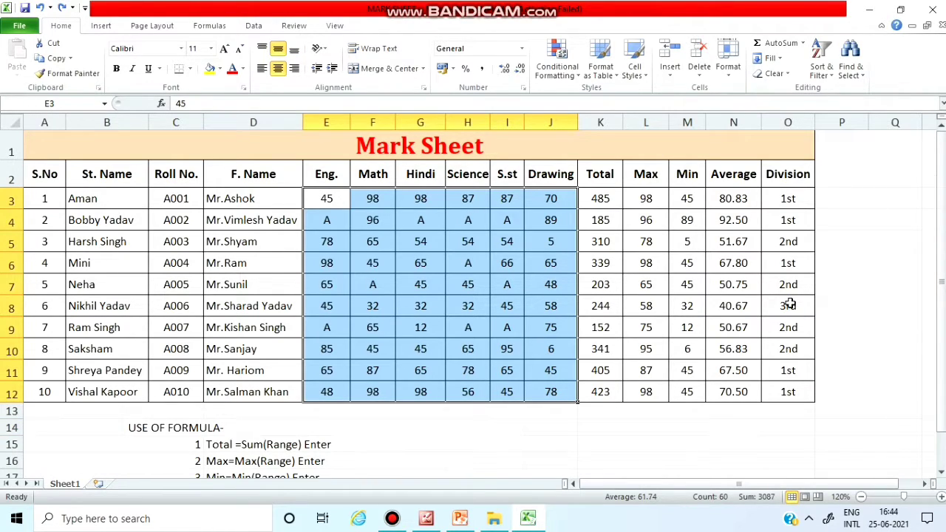
- Replace all 10 A marks in E3:J12 with P and close the dialog
key(ctrl+h)
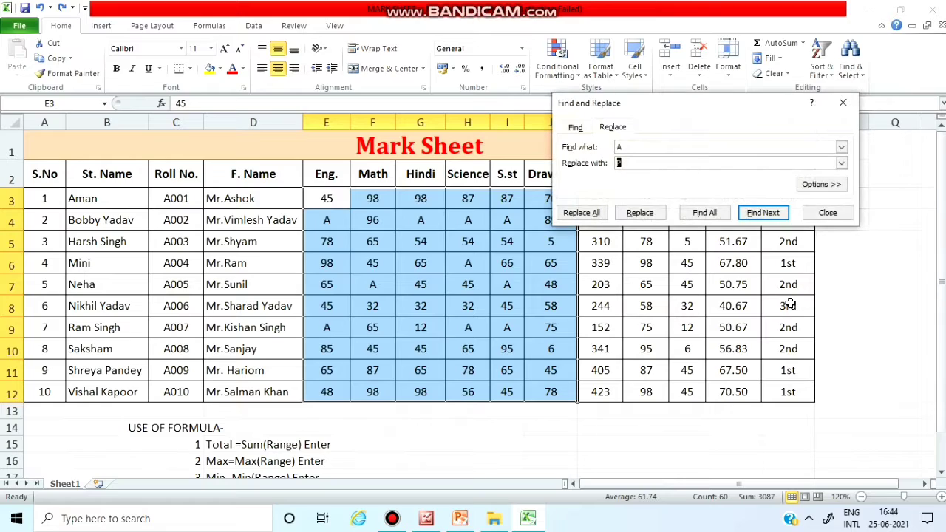
text(P)
click(591, 216)
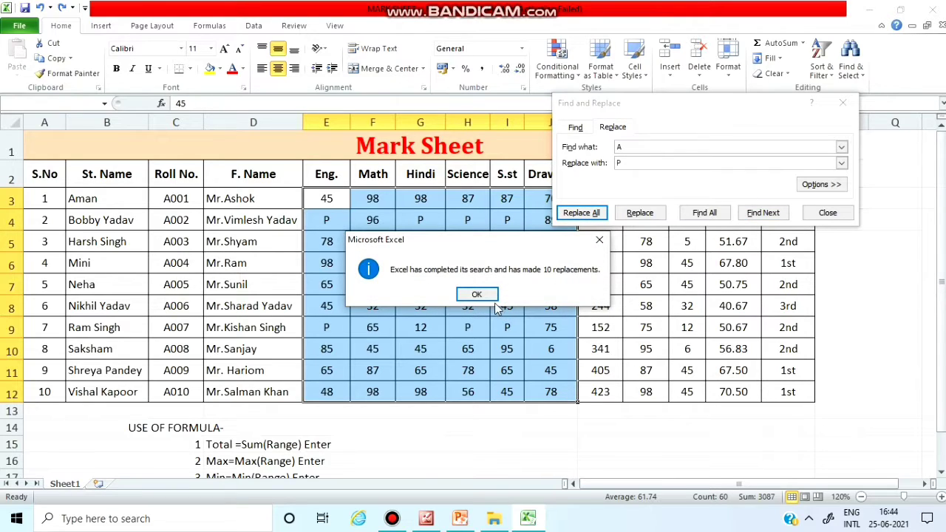
click(477, 294)
click(513, 461)
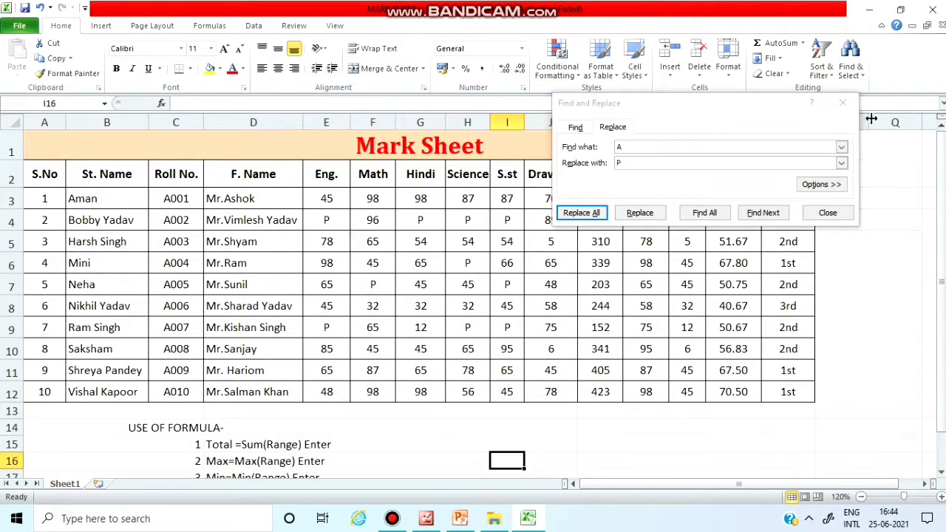
click(843, 104)
click(647, 446)
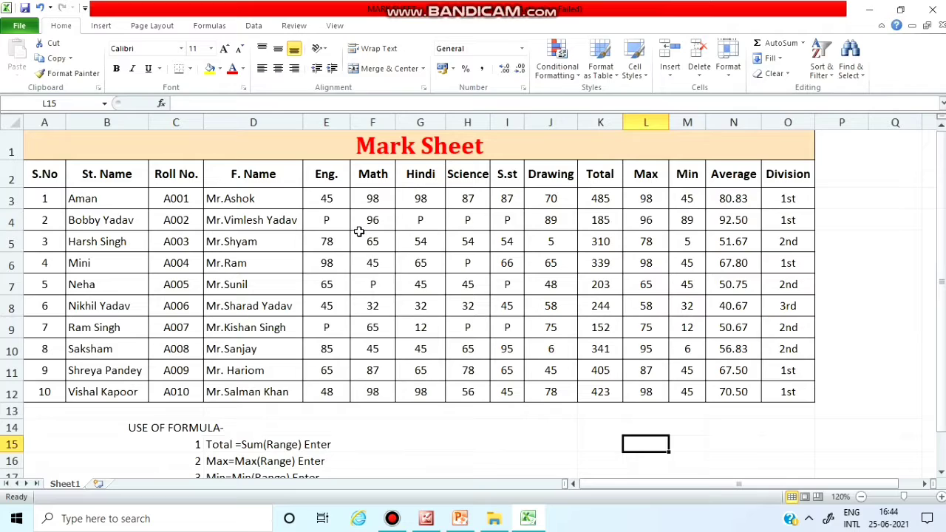